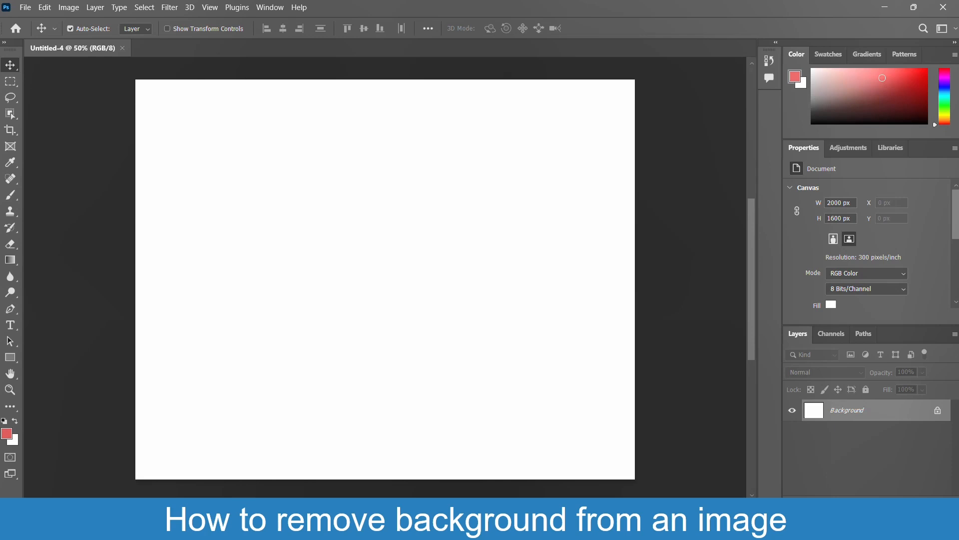
Open the image apple-3035978_1920 from the Desktop folder.
{"action": "left_click", "coordinate": [26, 7]}
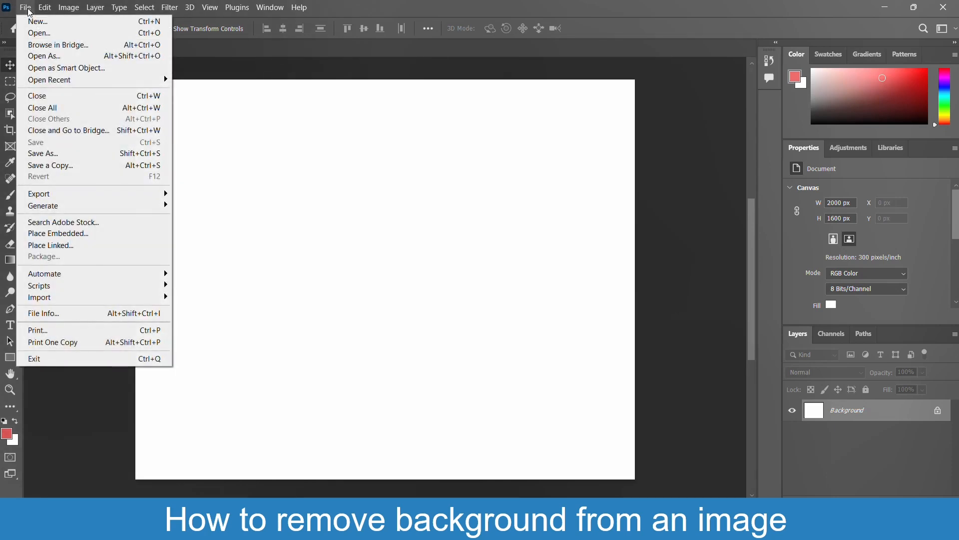
{"action": "left_click", "coordinate": [41, 33]}
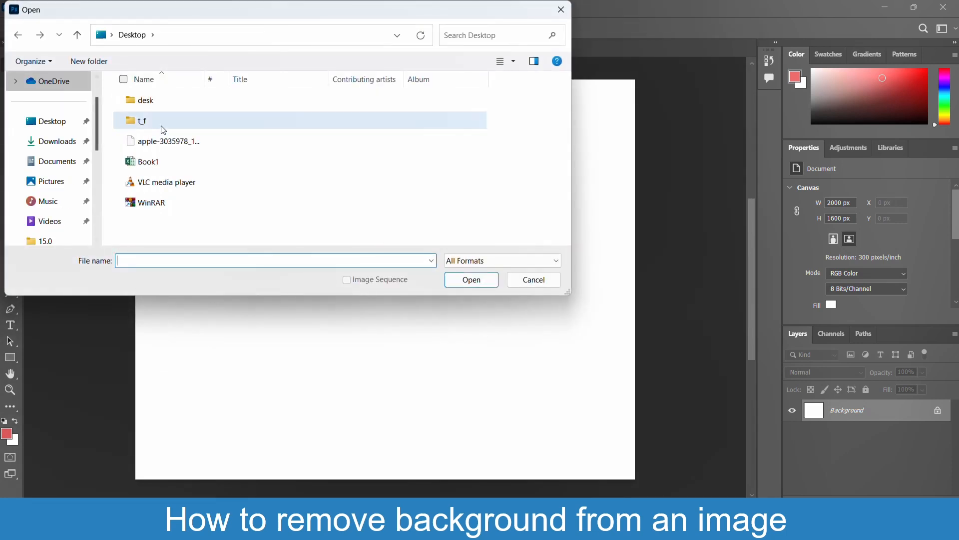
{"action": "left_click", "coordinate": [172, 141]}
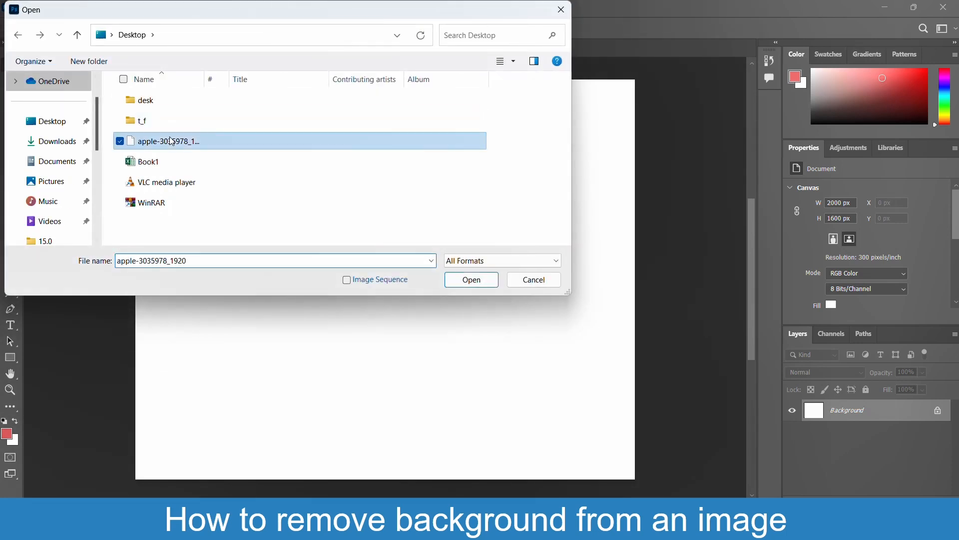
{"action": "left_click", "coordinate": [473, 280]}
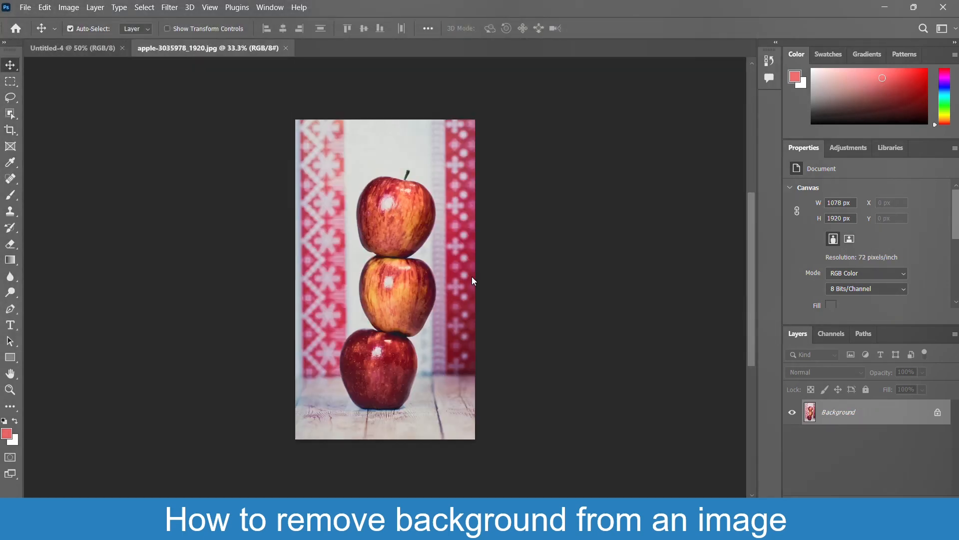
Unlock the apple photo's Background layer so it becomes a regular layer.
{"action": "key", "text": "ctrl+plus"}
{"action": "key", "text": "ctrl+plus"}
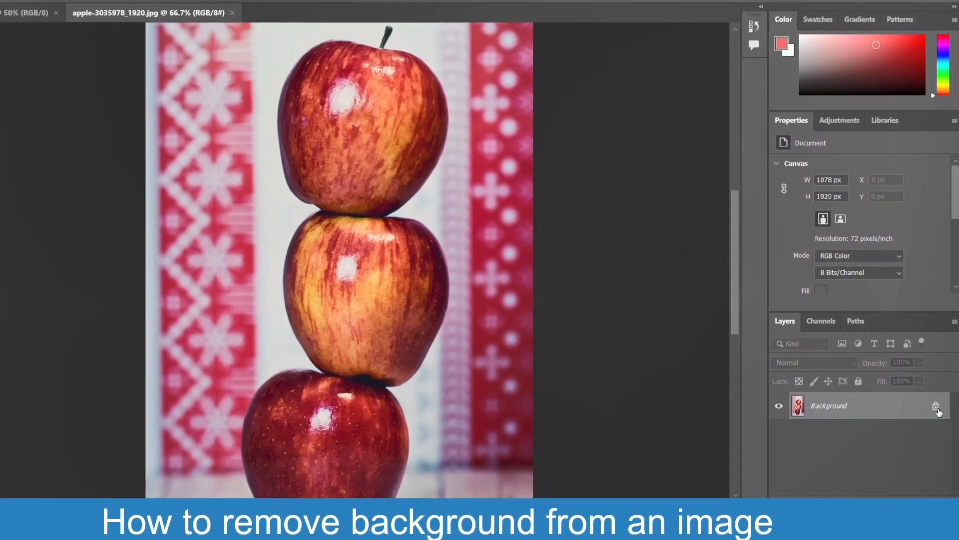
{"action": "left_click", "coordinate": [938, 412]}
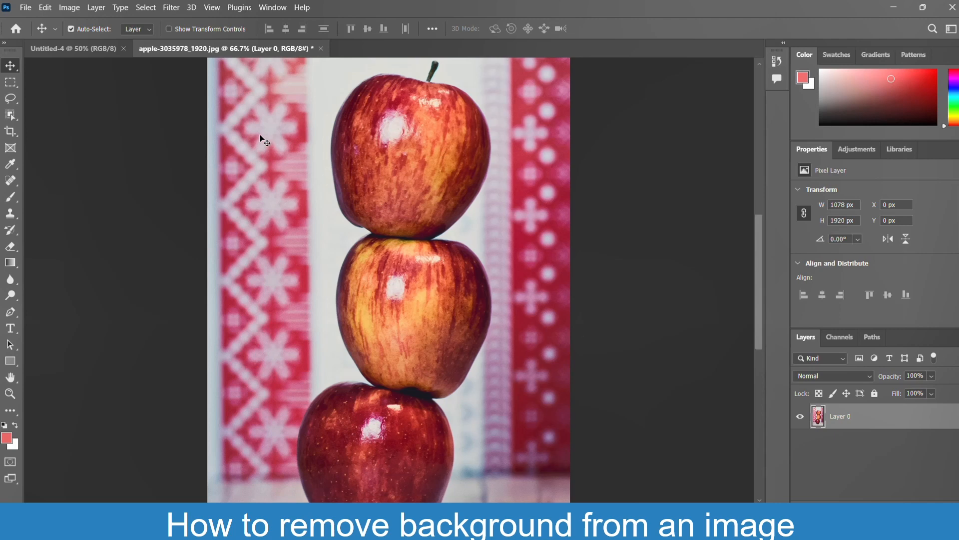
Select the stack of apples with the Select Subject command and copy the selection to the clipboard.
{"action": "left_click", "coordinate": [146, 11]}
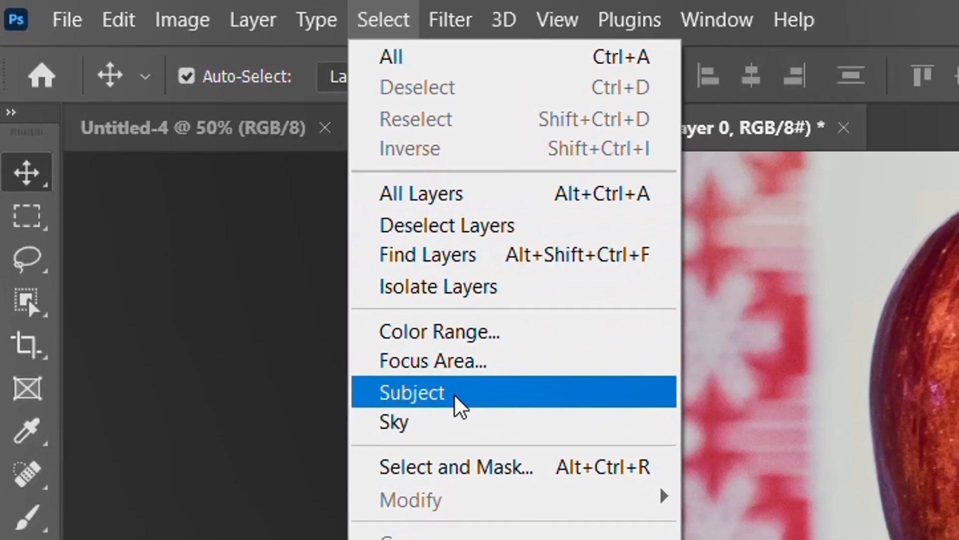
{"action": "left_click", "coordinate": [456, 397]}
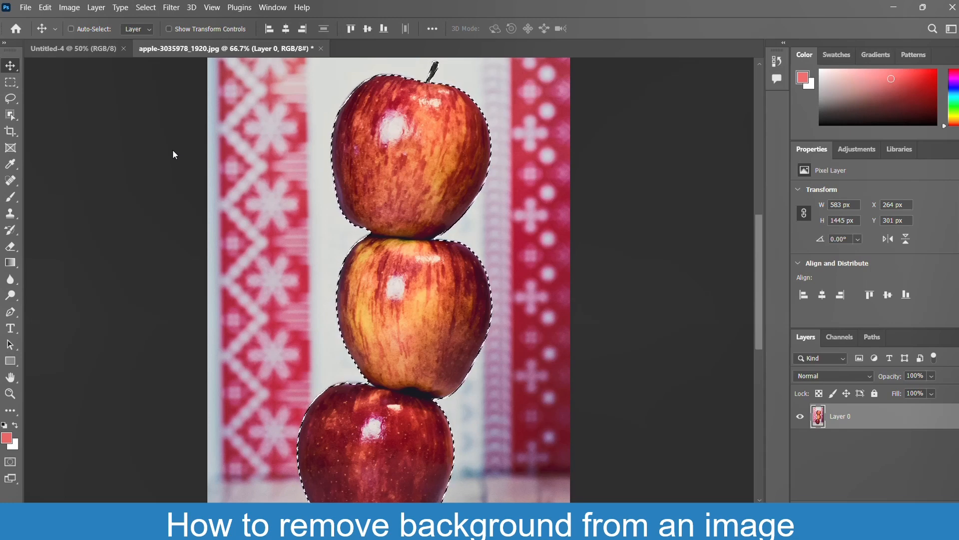
{"action": "key", "text": "ctrl+plus"}
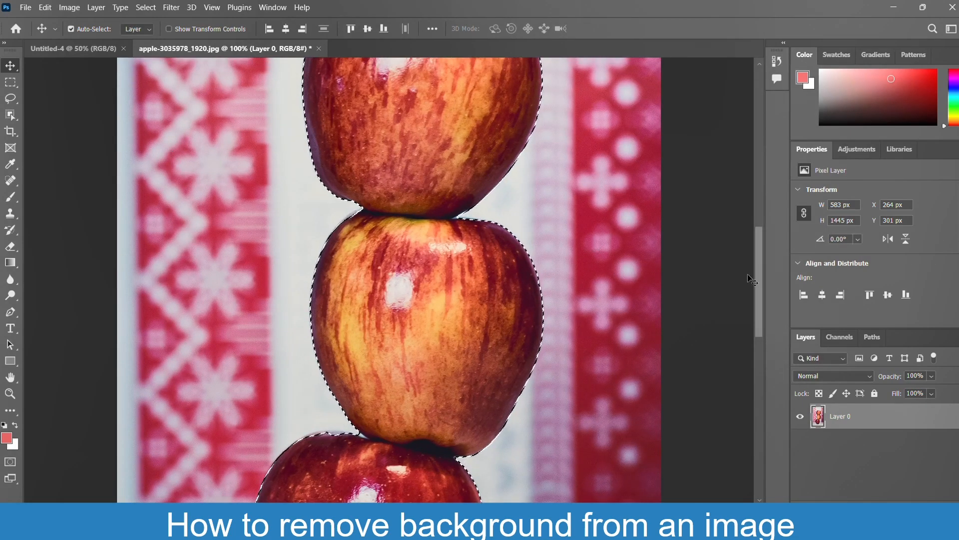
{"action": "mouse_move", "coordinate": [759, 275]}
{"action": "left_mouse_down"}
{"action": "mouse_move", "coordinate": [759, 244]}
{"action": "mouse_move", "coordinate": [761, 257]}
{"action": "left_mouse_up"}
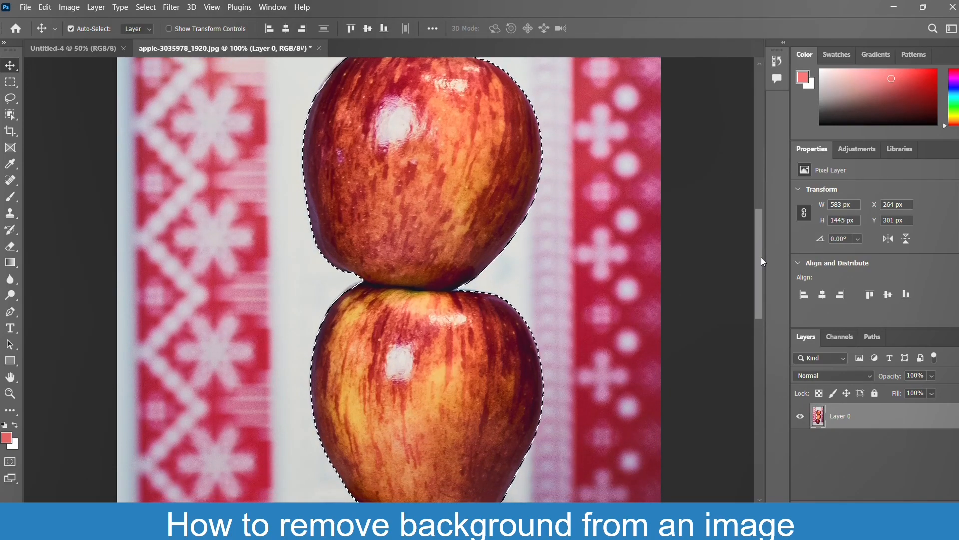
{"action": "left_click", "coordinate": [45, 7]}
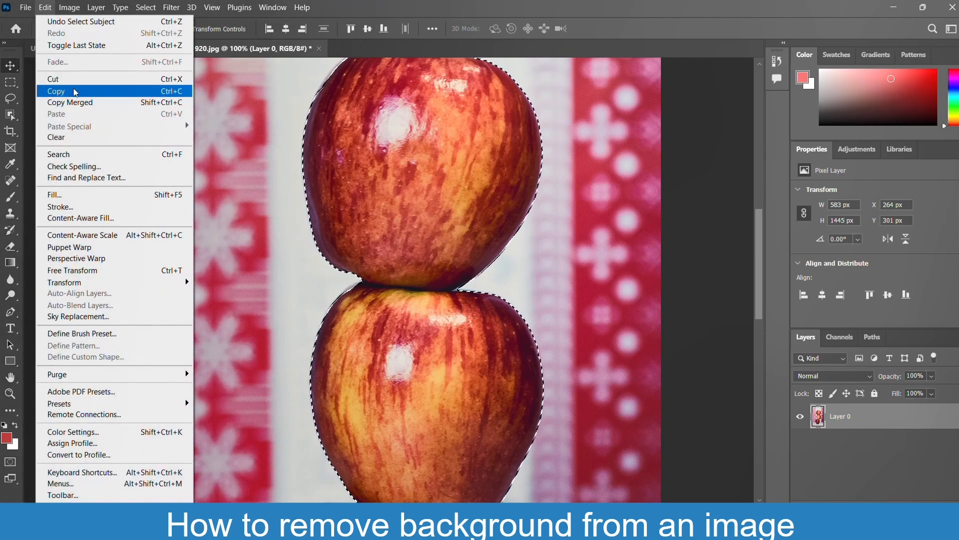
{"action": "left_click", "coordinate": [75, 93]}
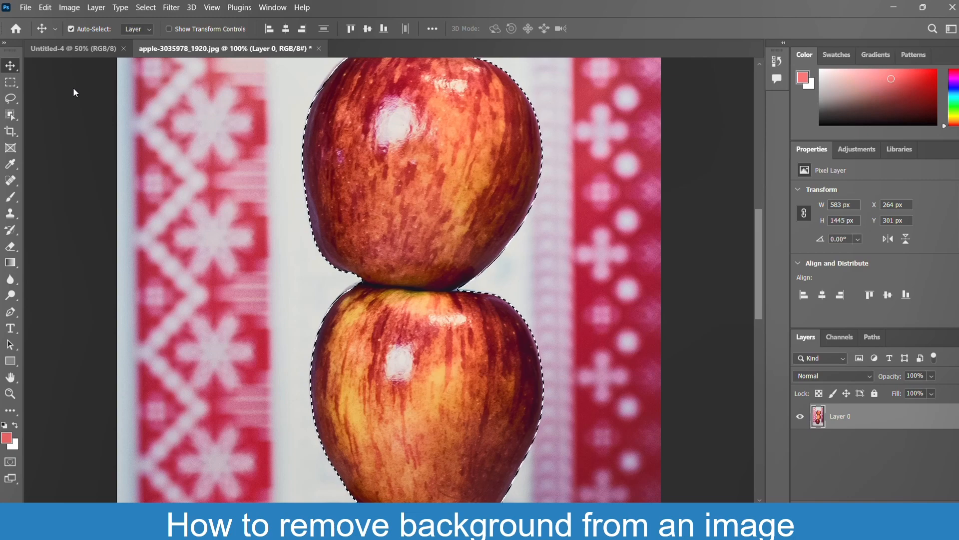
Create a new document 2000 pixels wide and 1600 pixels high with white background contents.
{"action": "left_click", "coordinate": [23, 8]}
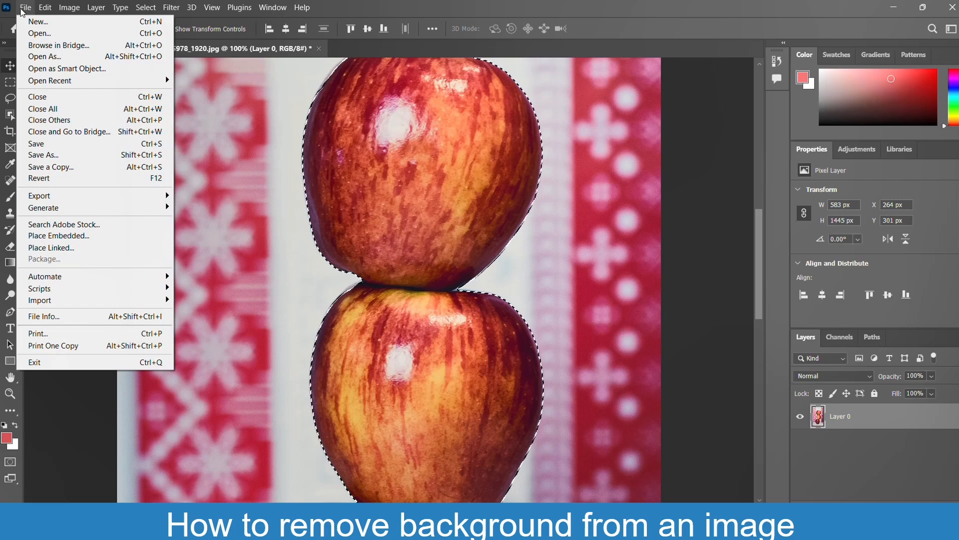
{"action": "left_click", "coordinate": [38, 25]}
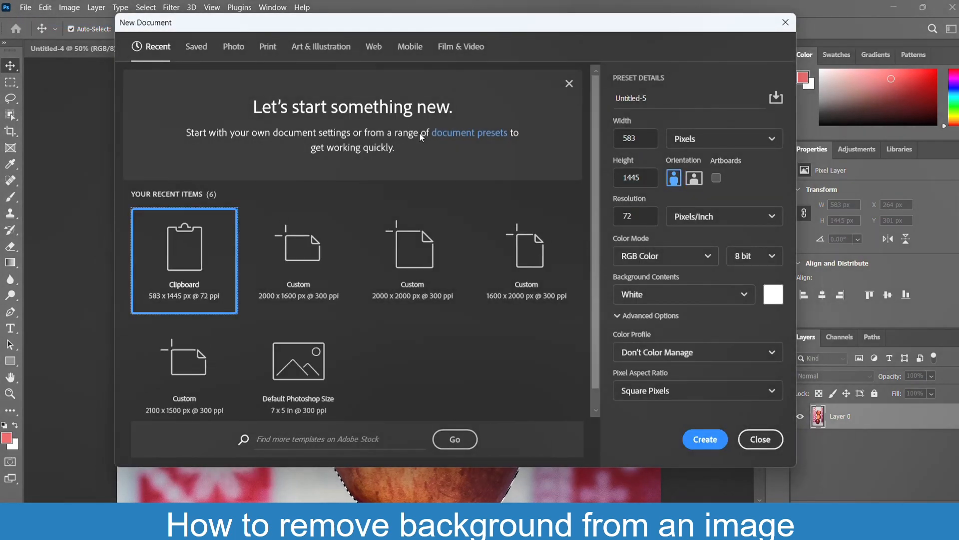
{"action": "double_click", "coordinate": [646, 142]}
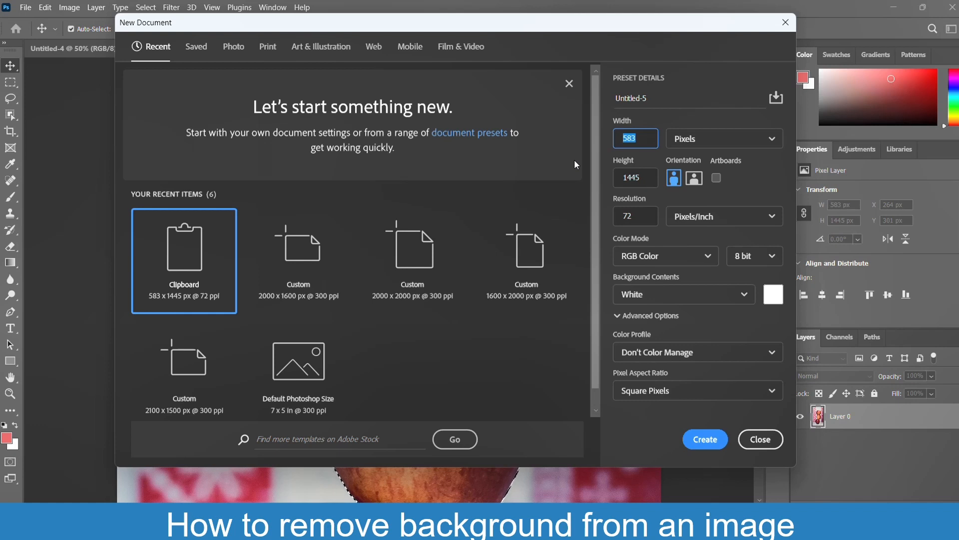
{"action": "type", "text": "2000"}
{"action": "left_click", "coordinate": [601, 177]}
{"action": "left_click", "coordinate": [628, 178]}
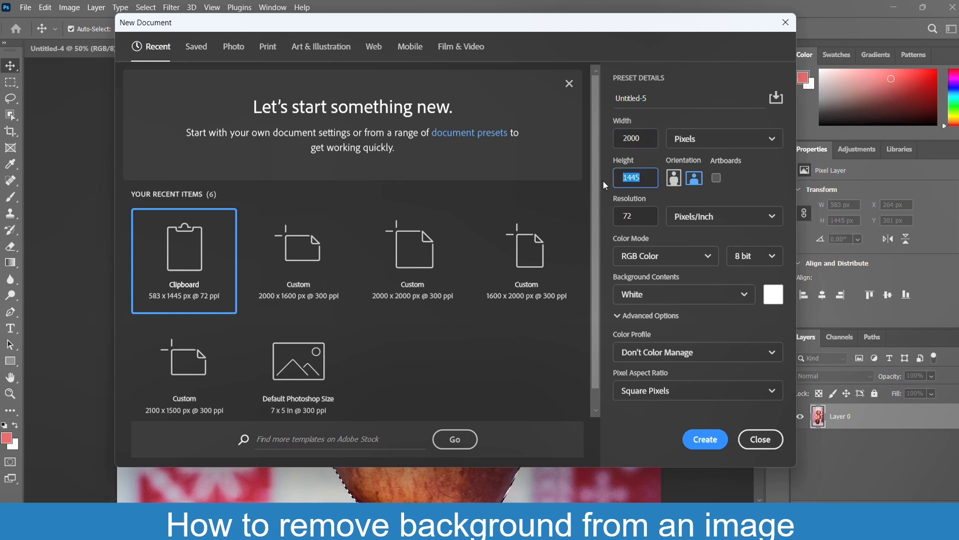
{"action": "type", "text": "6"}
{"action": "key", "text": "Delete"}
{"action": "key", "text": "Delete"}
{"action": "key", "text": "Delete"}
{"action": "type", "text": "00"}
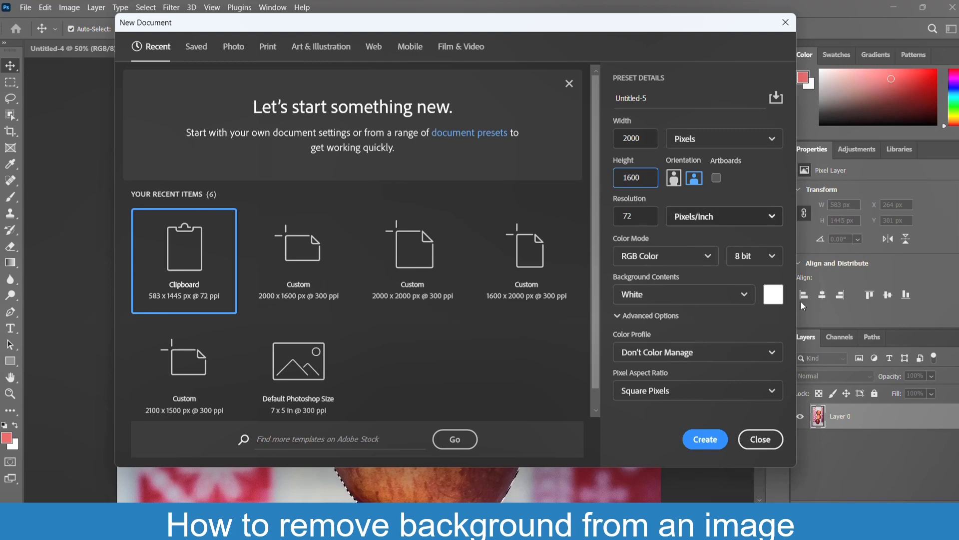
{"action": "left_click", "coordinate": [706, 438]}
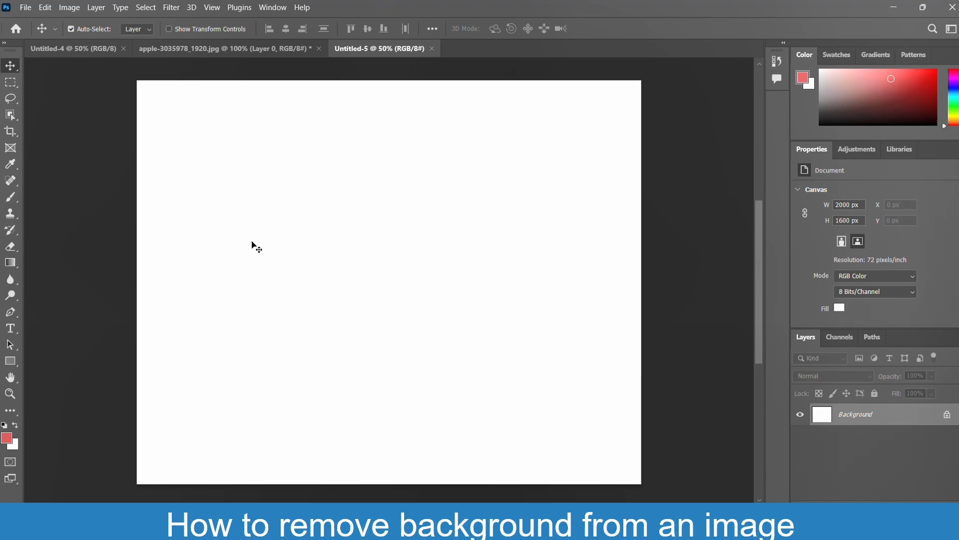
Paste the copied apples into the new document and move them toward the canvas's left side, to about X 294 px, Y 99 px.
{"action": "left_click", "coordinate": [47, 8]}
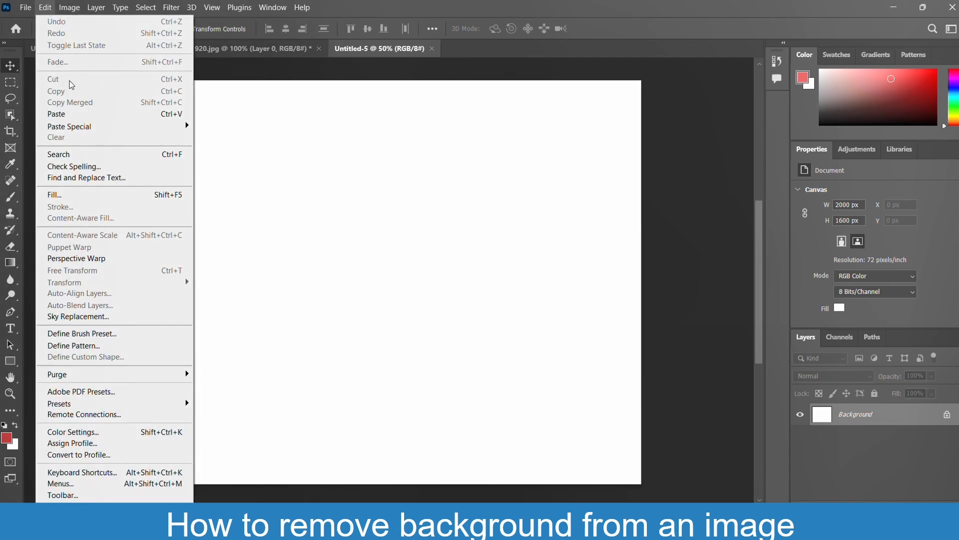
{"action": "left_click", "coordinate": [67, 116]}
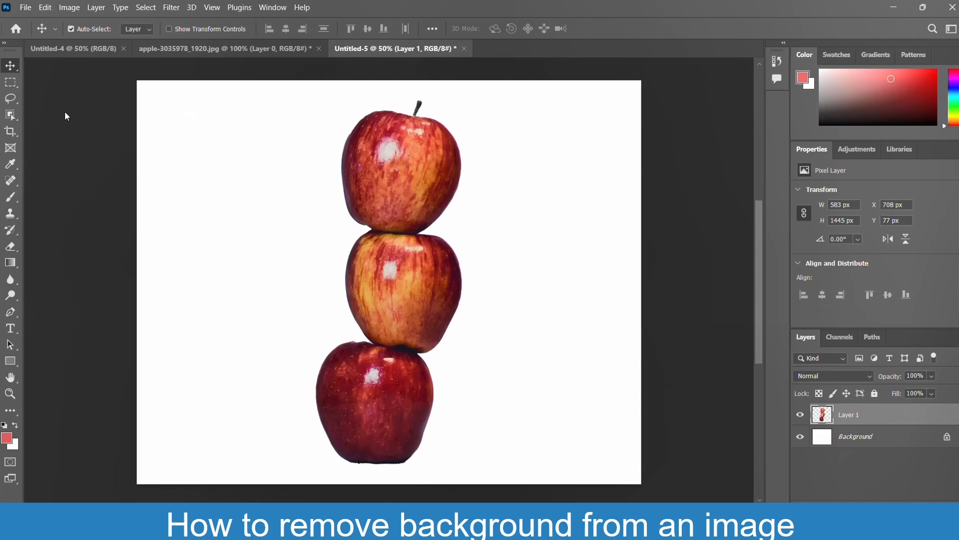
{"action": "left_click_drag", "start_coordinate": [64, 111], "coordinate": [250, 205]}
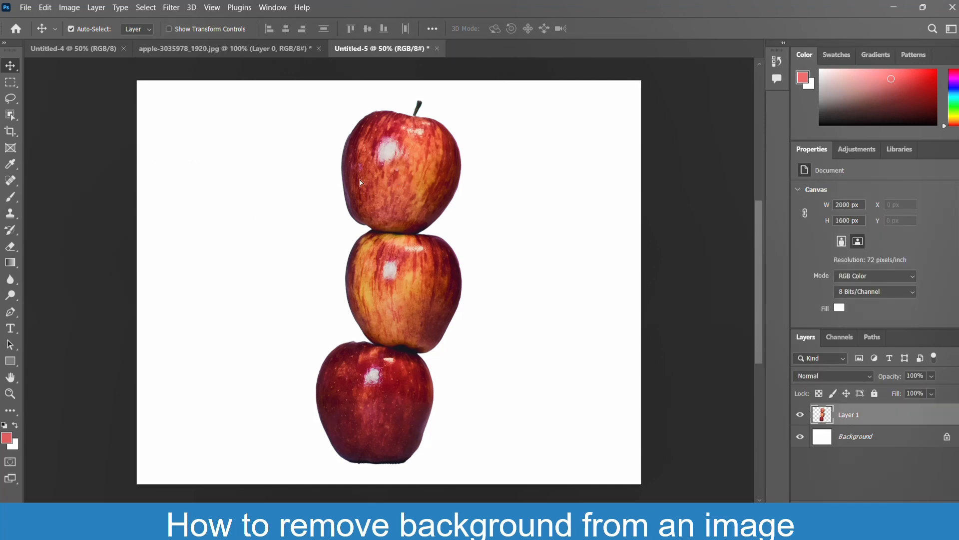
{"action": "left_click_drag", "start_coordinate": [359, 180], "coordinate": [255, 185]}
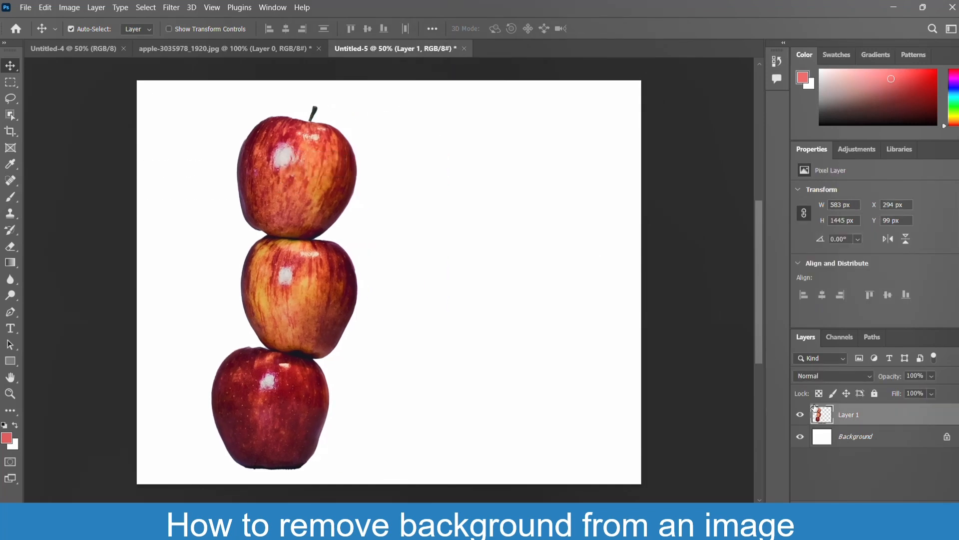
Unlock the new document's white background layer and apply a Color Overlay in pink #f09d9d at 73% opacity.
{"action": "left_click", "coordinate": [875, 440]}
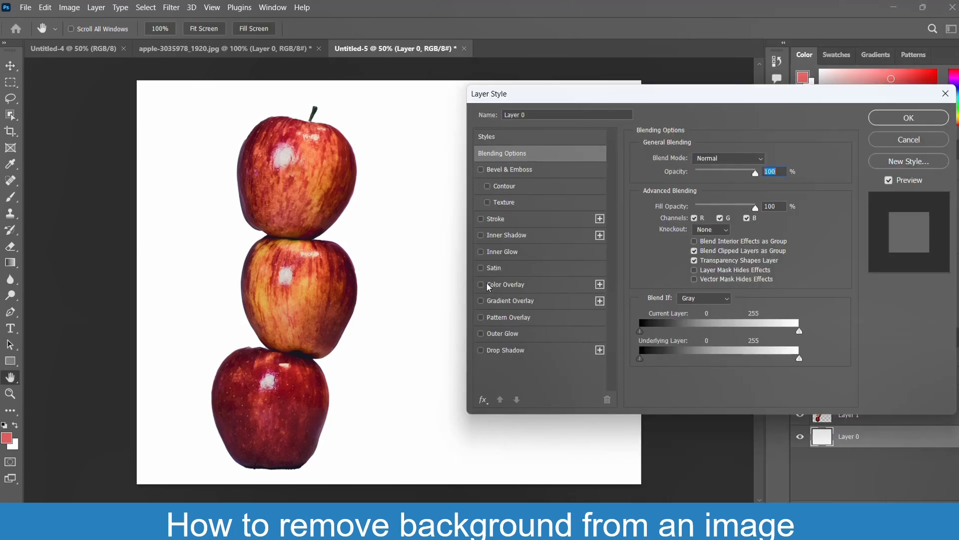
{"action": "left_click", "coordinate": [481, 285]}
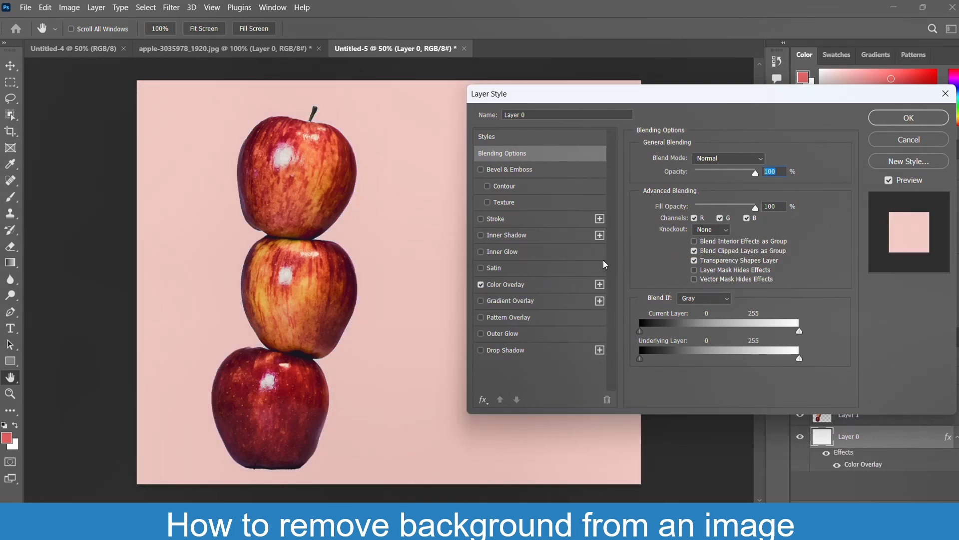
{"action": "left_click", "coordinate": [570, 284]}
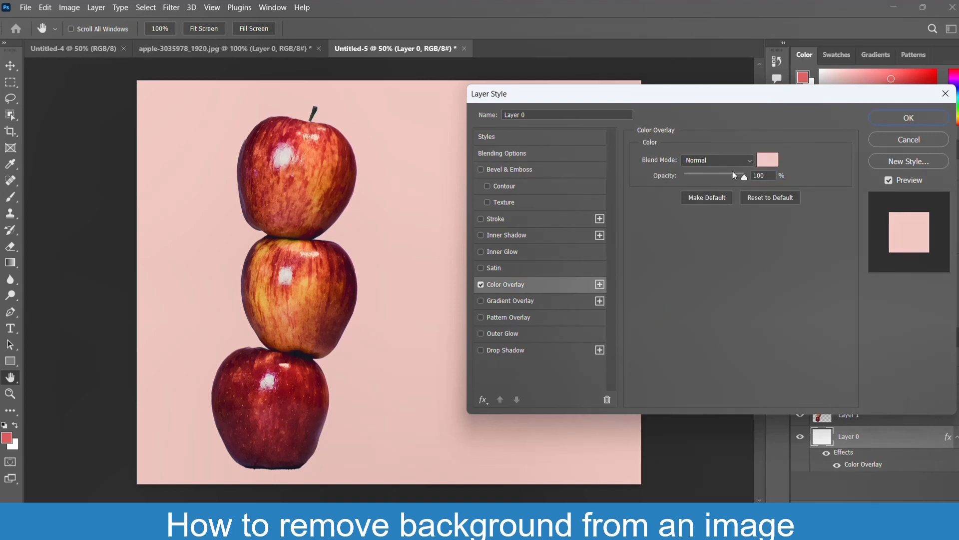
{"action": "left_click", "coordinate": [767, 159]}
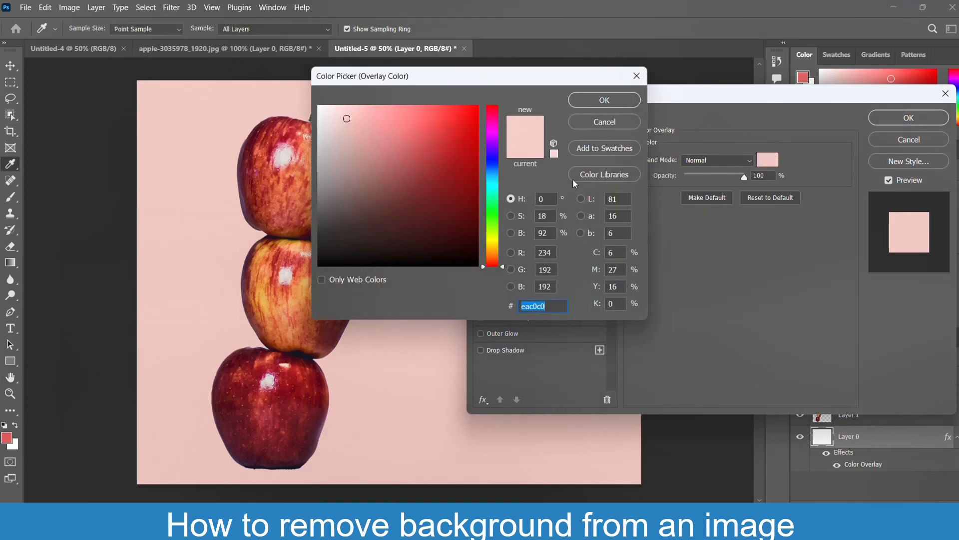
{"action": "left_click", "coordinate": [373, 115]}
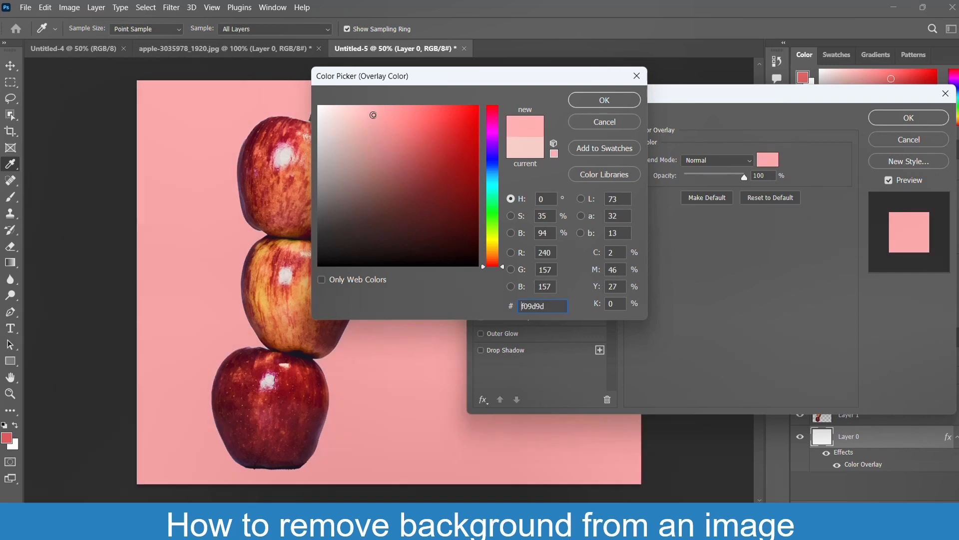
{"action": "left_click", "coordinate": [602, 101]}
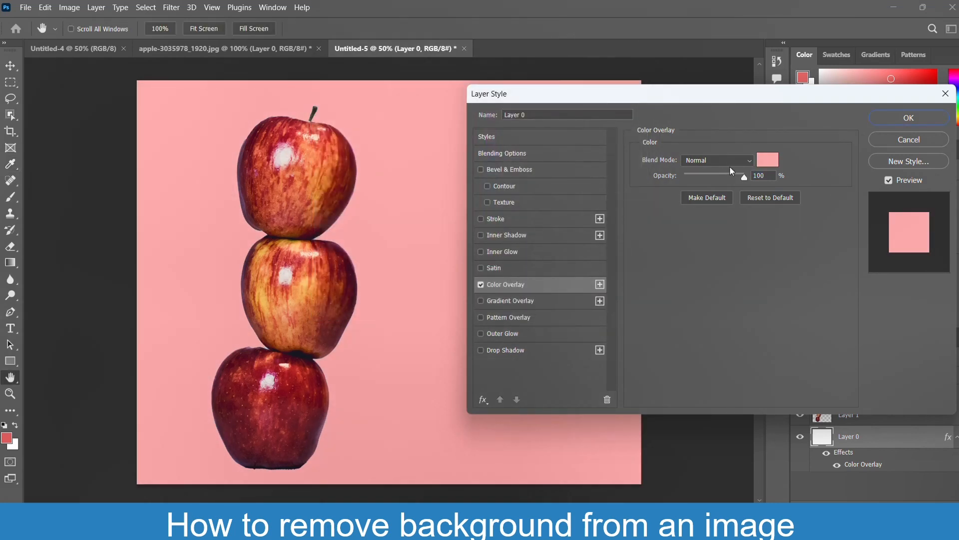
{"action": "mouse_move", "coordinate": [736, 179]}
{"action": "left_mouse_down"}
{"action": "mouse_move", "coordinate": [715, 179]}
{"action": "mouse_move", "coordinate": [728, 180]}
{"action": "left_mouse_up"}
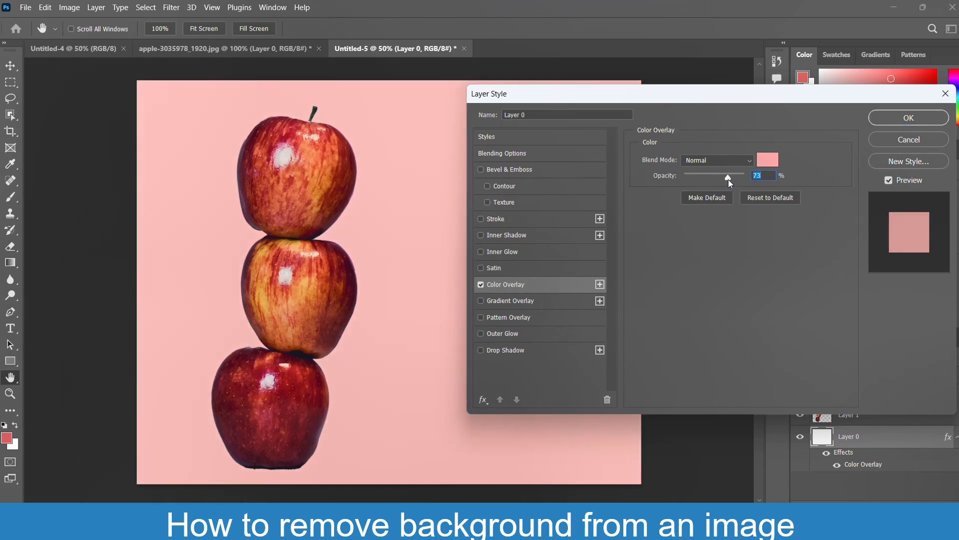
{"action": "left_click", "coordinate": [908, 117]}
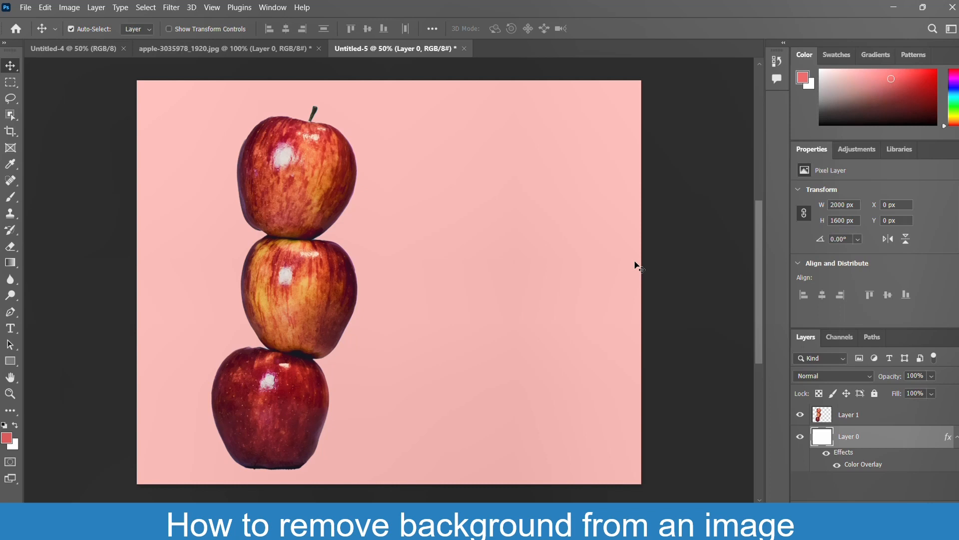
Return to the apple-3035978_1920.jpg document and clear the selection around the apples.
{"action": "left_click", "coordinate": [184, 49]}
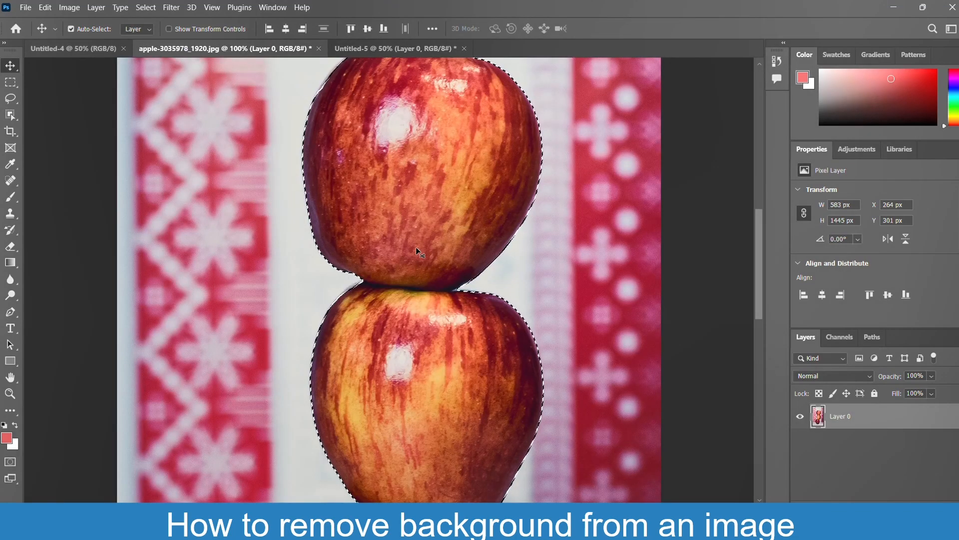
{"action": "scroll", "coordinate": [416, 247], "scroll_direction": "right", "scroll_amount": 1}
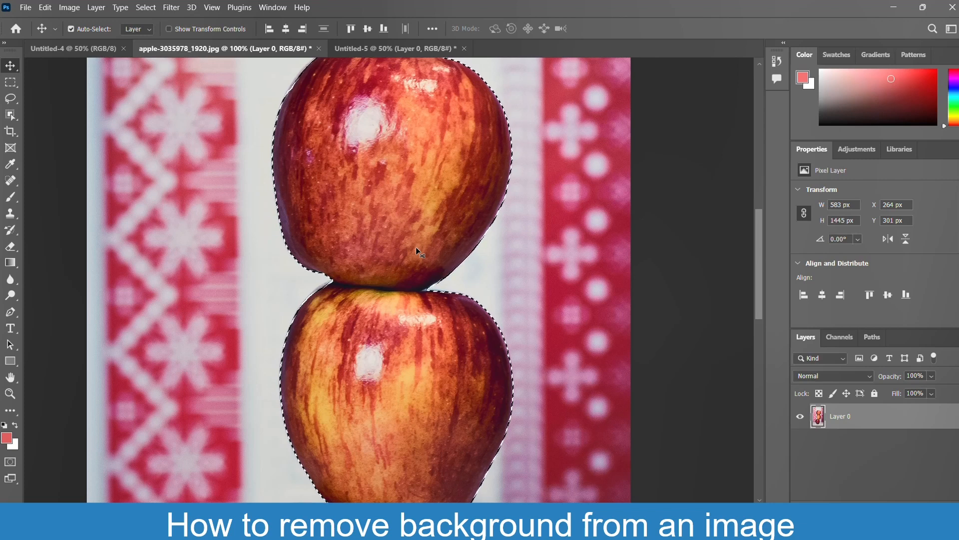
{"action": "key", "text": "ctrl+d"}
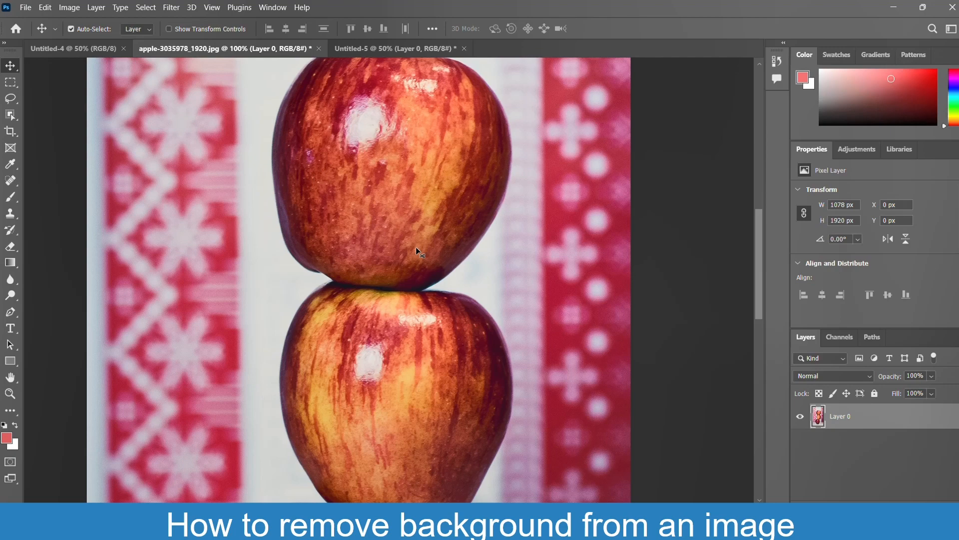
Select the top apple of the stack with the Quick Selection tool.
{"action": "left_click", "coordinate": [11, 120]}
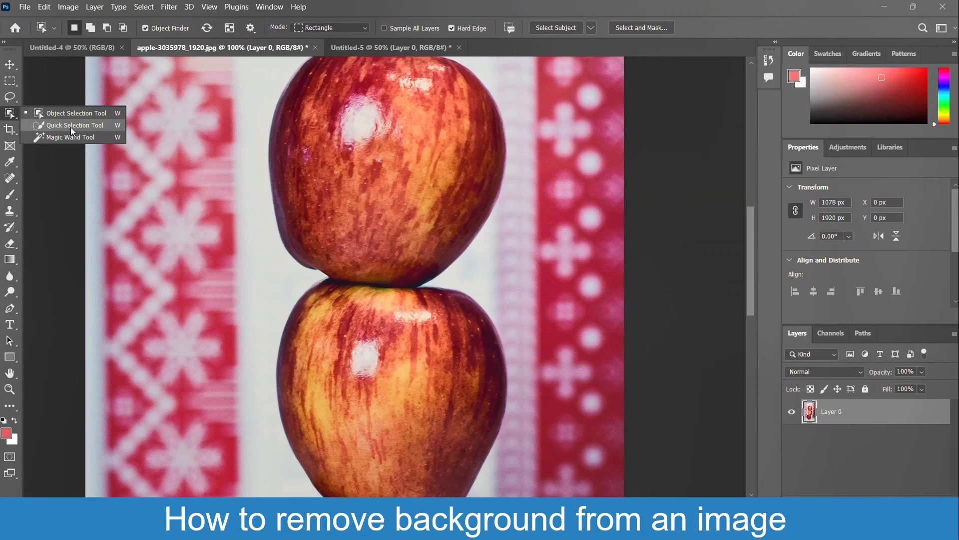
{"action": "left_click", "coordinate": [84, 151]}
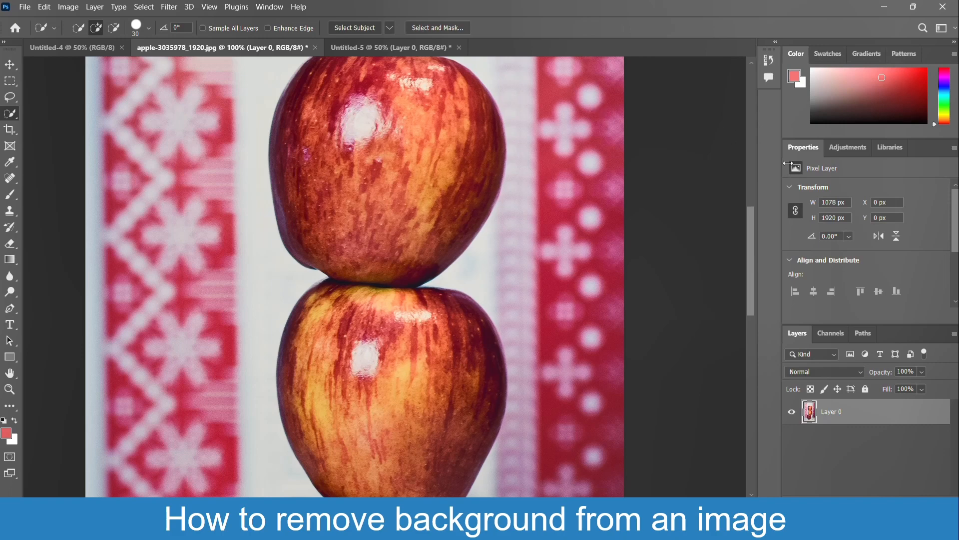
{"action": "mouse_move", "coordinate": [753, 235]}
{"action": "left_mouse_down"}
{"action": "mouse_move", "coordinate": [755, 206]}
{"action": "mouse_move", "coordinate": [757, 223]}
{"action": "left_mouse_up"}
{"action": "left_click", "coordinate": [375, 198]}
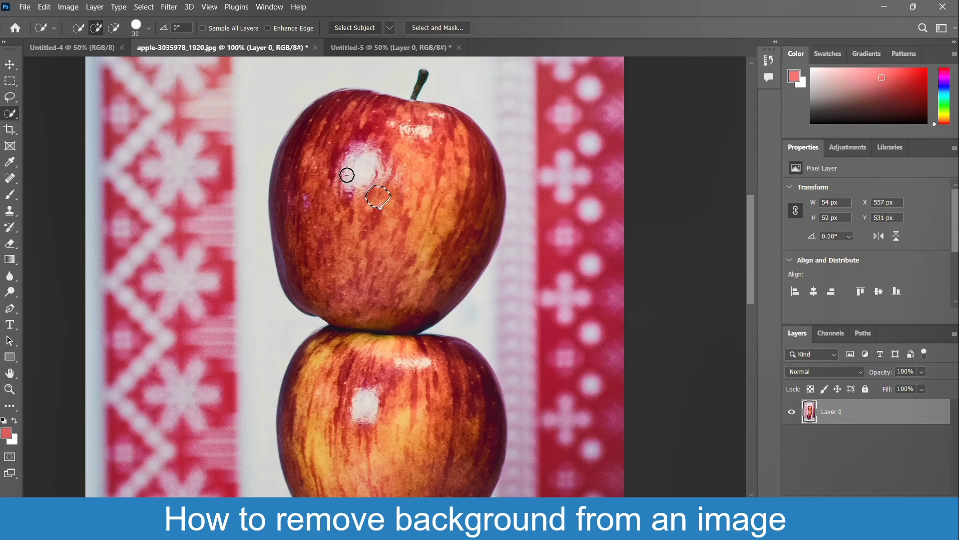
{"action": "left_click_drag", "start_coordinate": [330, 156], "coordinate": [406, 221]}
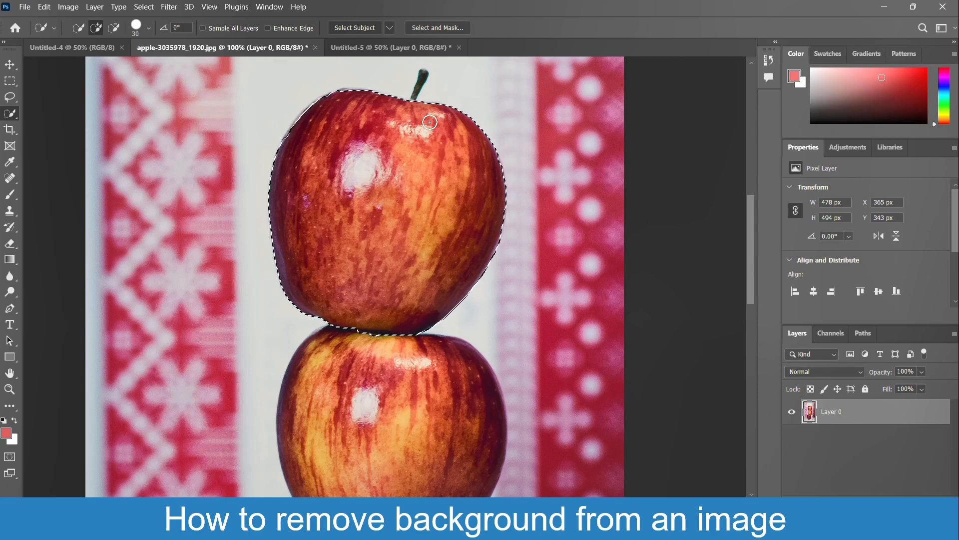
Add the middle and bottom apples to the selection with the Quick Selection tool.
{"action": "scroll", "coordinate": [395, 249], "scroll_direction": "down", "scroll_amount": 1}
{"action": "scroll", "coordinate": [395, 249], "scroll_direction": "down", "scroll_amount": 2}
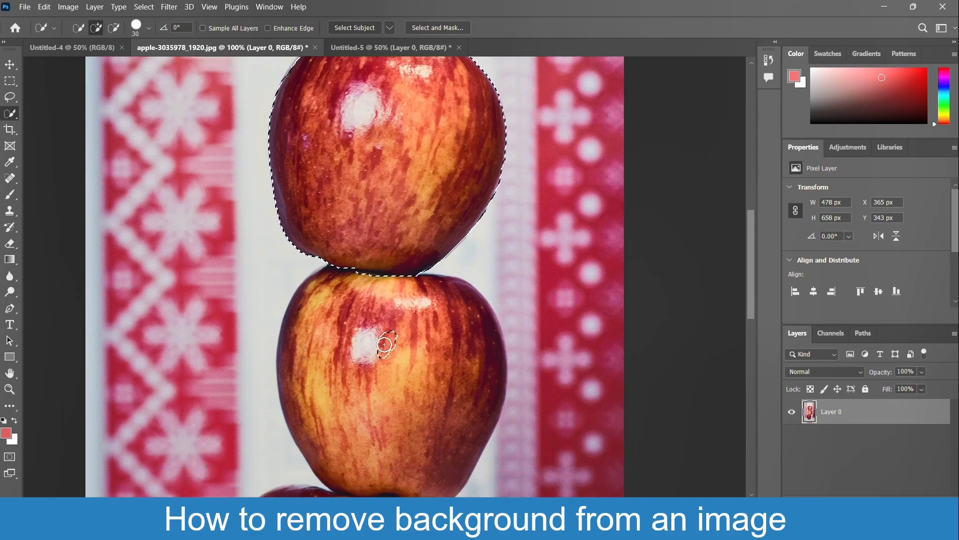
{"action": "mouse_move", "coordinate": [384, 344]}
{"action": "left_mouse_down"}
{"action": "mouse_move", "coordinate": [381, 385]}
{"action": "mouse_move", "coordinate": [394, 415]}
{"action": "left_mouse_up"}
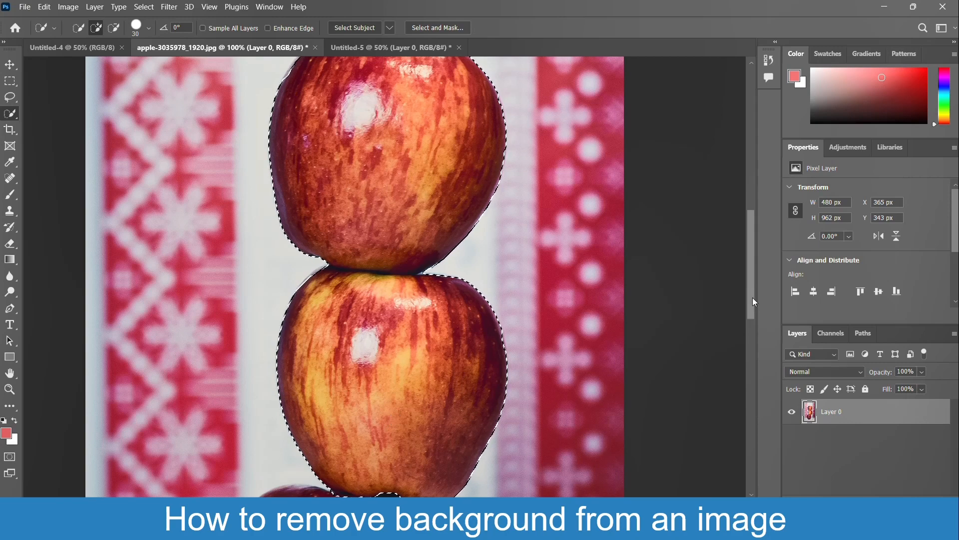
{"action": "left_click_drag", "start_coordinate": [751, 296], "coordinate": [759, 371]}
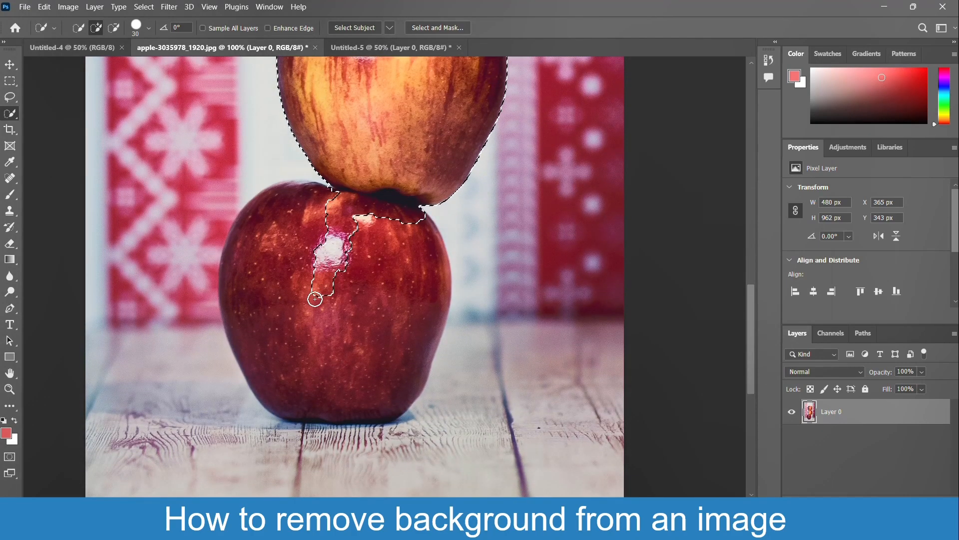
{"action": "left_click_drag", "start_coordinate": [315, 295], "coordinate": [315, 318]}
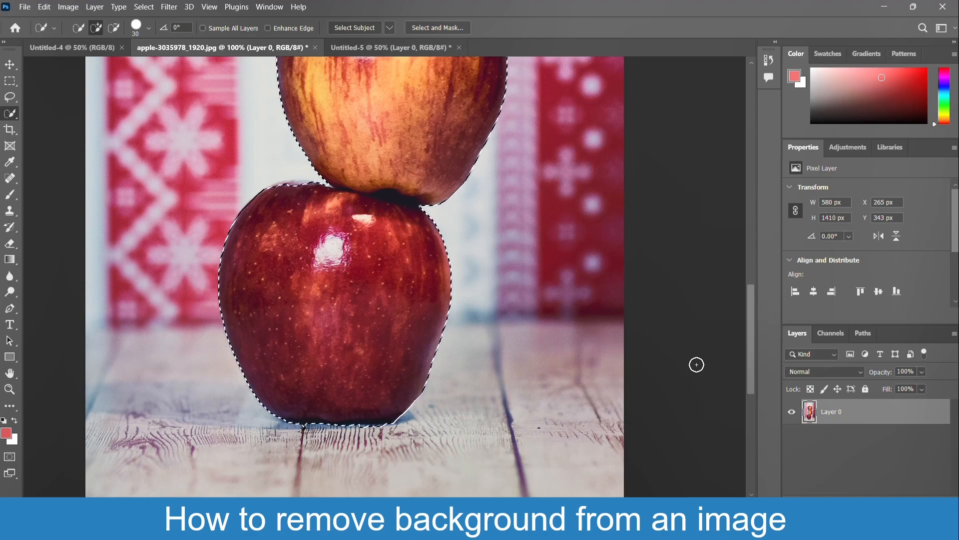
Add the top apple's stem to the quick selection.
{"action": "key", "text": "ctrl+minus"}
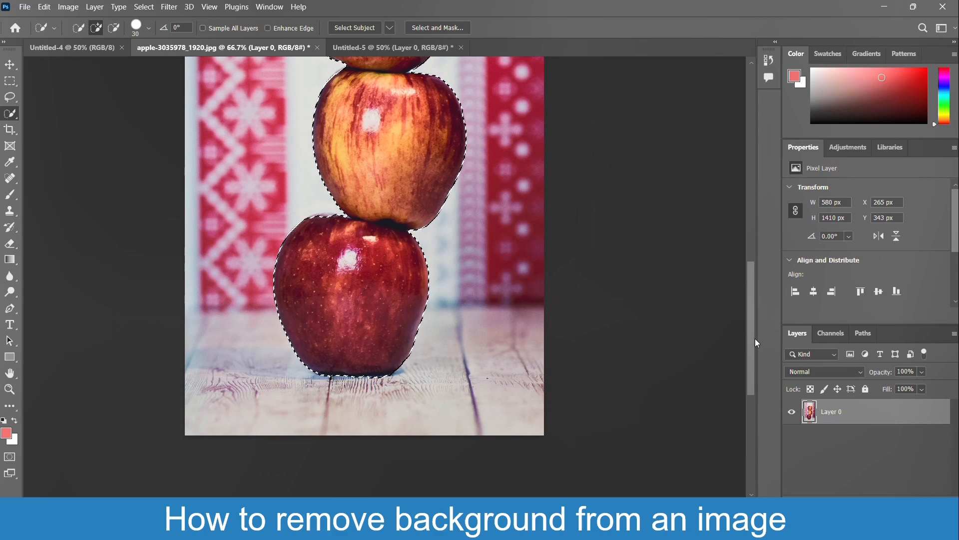
{"action": "left_click_drag", "start_coordinate": [754, 338], "coordinate": [757, 280]}
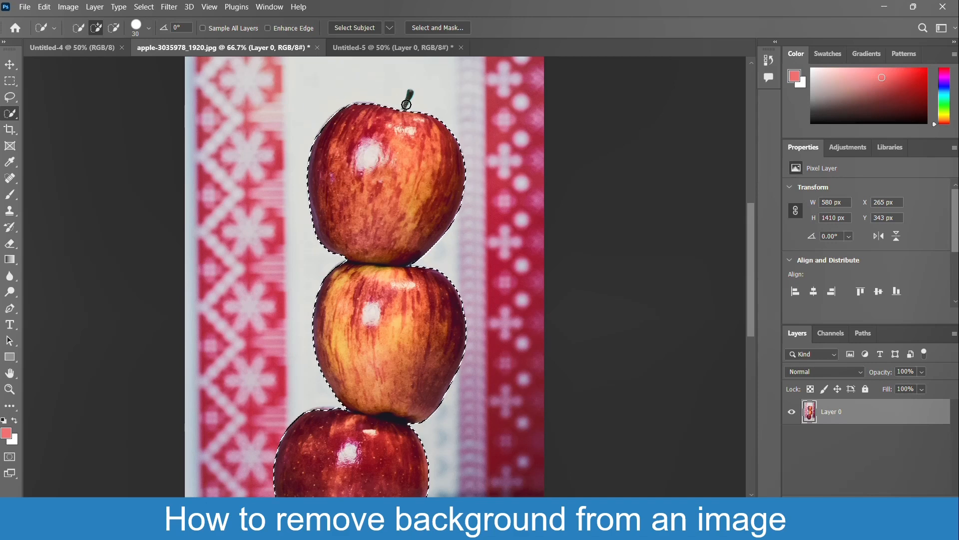
{"action": "left_click", "coordinate": [408, 103]}
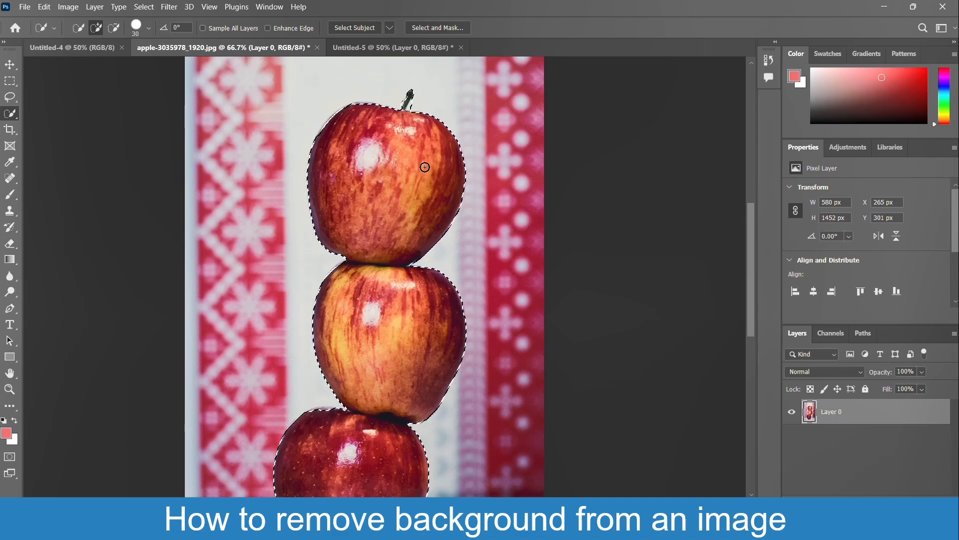
Subtract the excess background around the top apple's stem from the quick selection.
{"action": "key", "text": "ctrl+plus"}
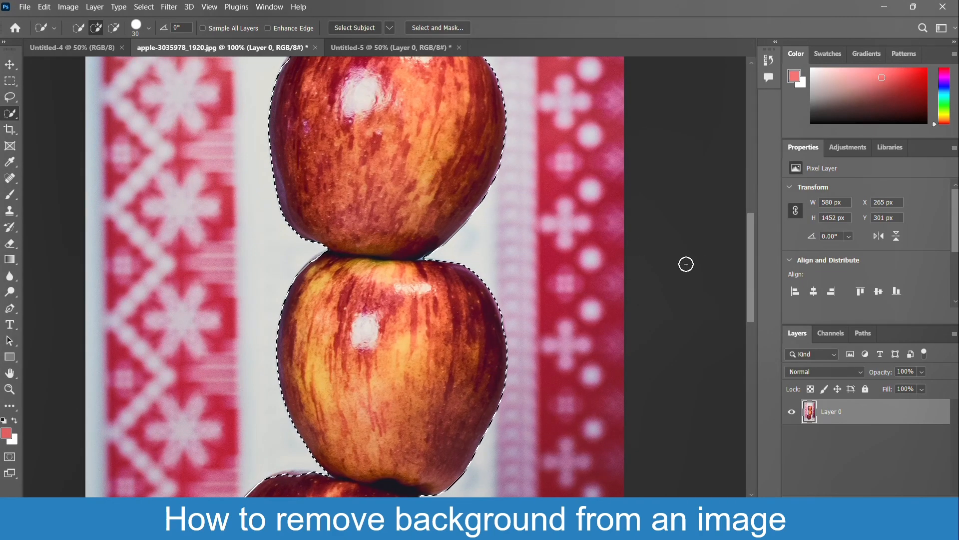
{"action": "left_click_drag", "start_coordinate": [750, 272], "coordinate": [751, 218]}
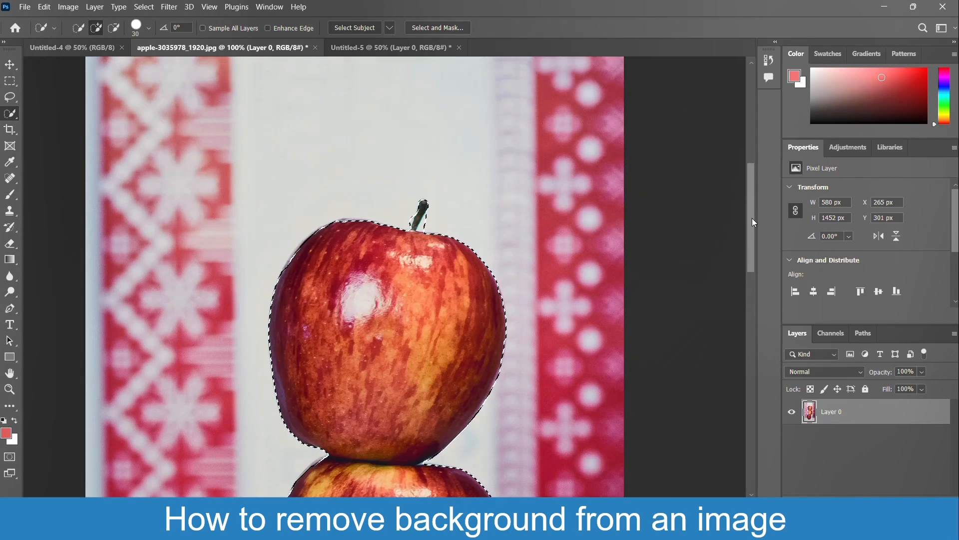
{"action": "key", "text": "ctrl+plus"}
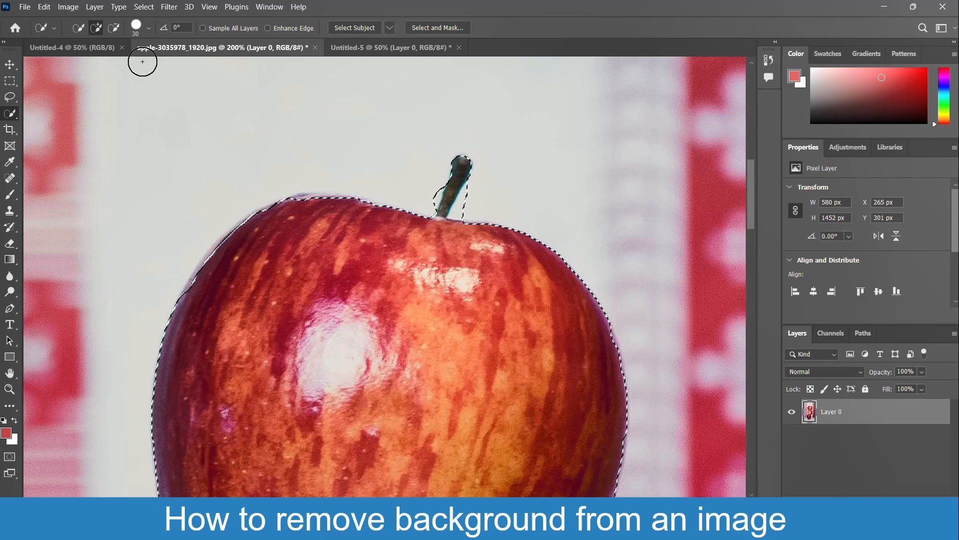
{"action": "left_click", "coordinate": [115, 28]}
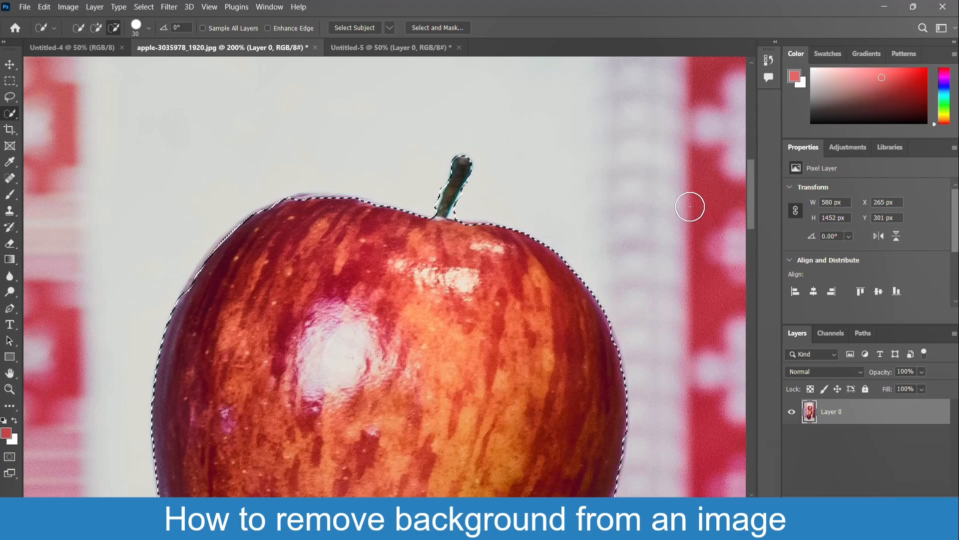
{"action": "key", "text": "ctrl+minus"}
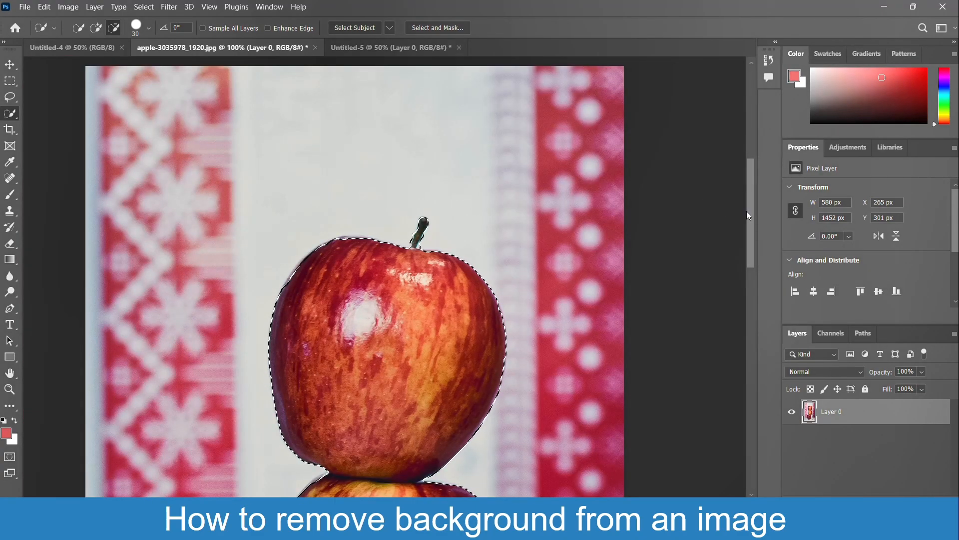
{"action": "left_click_drag", "start_coordinate": [748, 214], "coordinate": [760, 253]}
{"action": "key", "text": "ctrl+minus"}
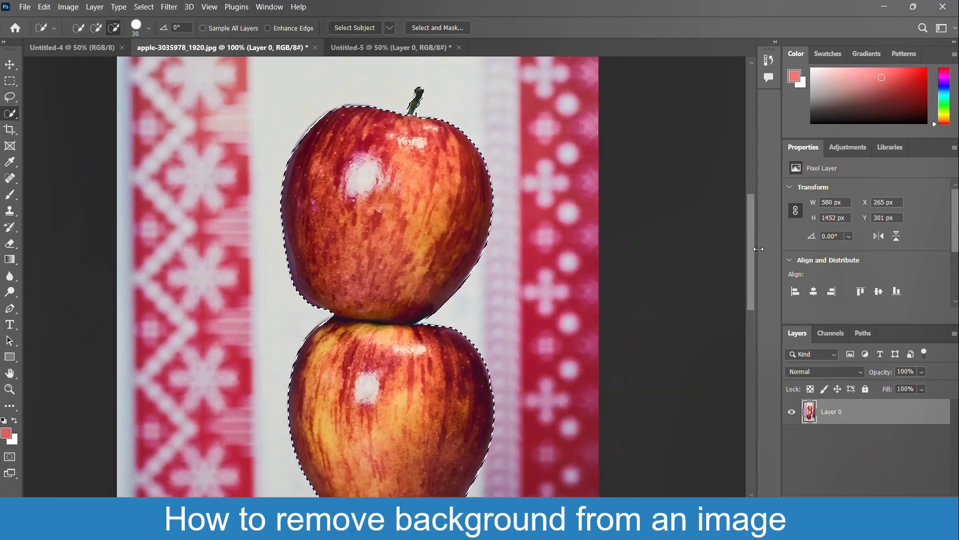
{"action": "left_click", "coordinate": [114, 28]}
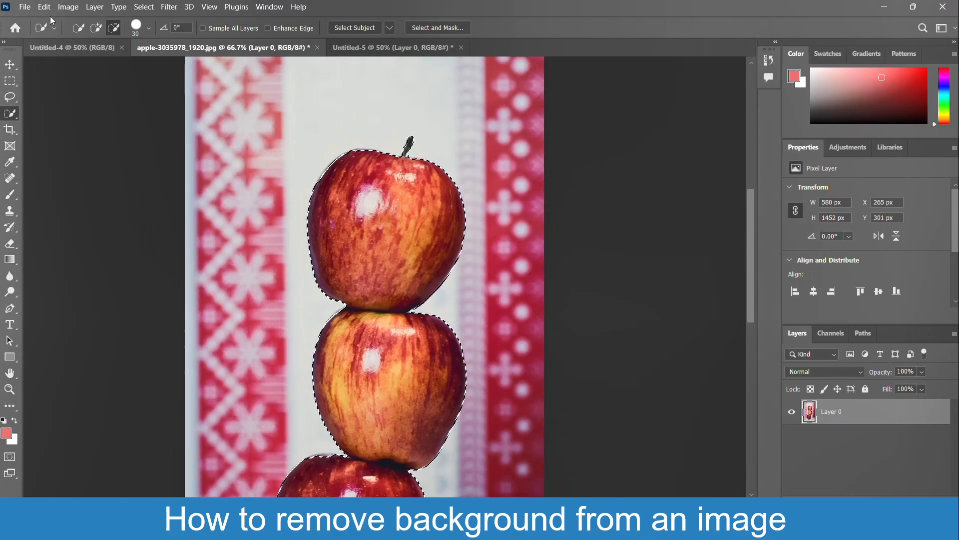
Copy the selected apples and paste them into the pink Untitled-5 document.
{"action": "left_click", "coordinate": [44, 7]}
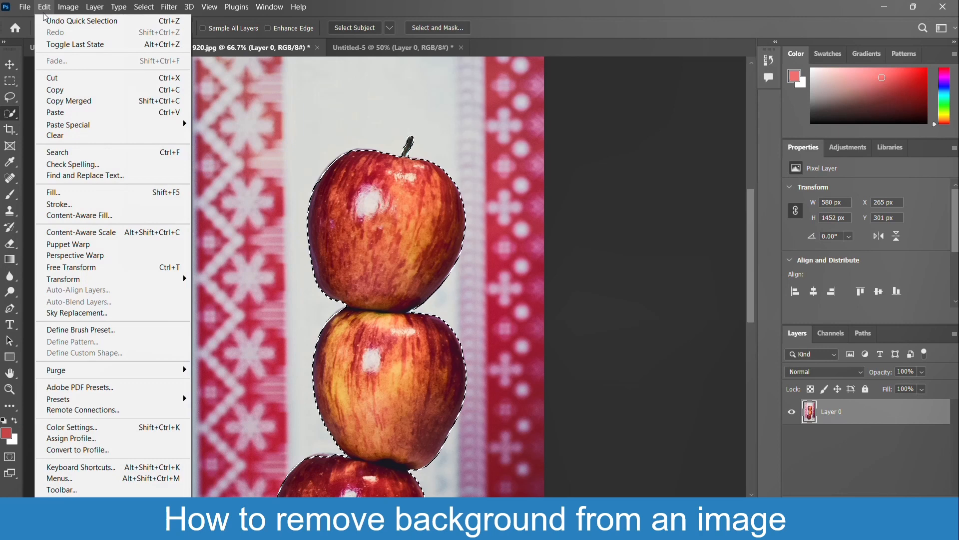
{"action": "left_click", "coordinate": [63, 89]}
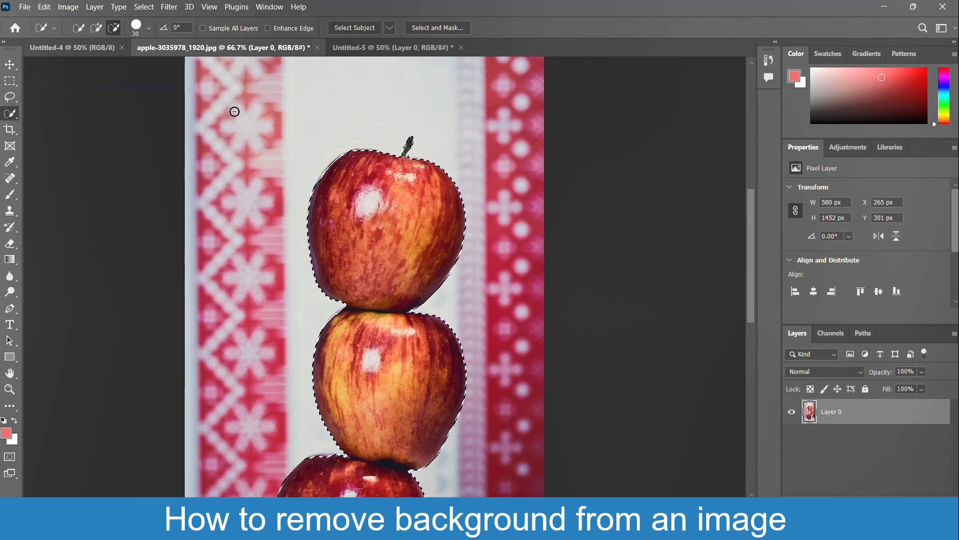
{"action": "left_click", "coordinate": [363, 53]}
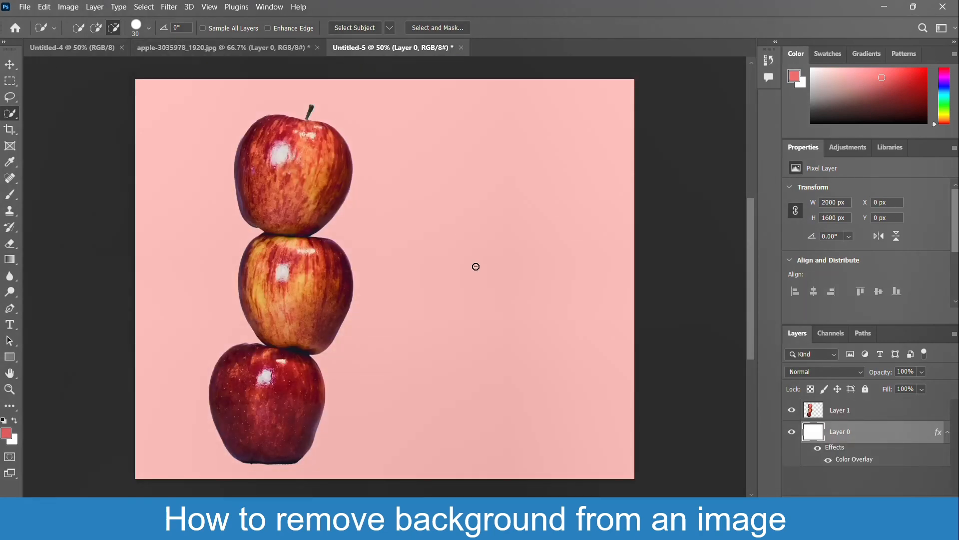
{"action": "left_click", "coordinate": [45, 7]}
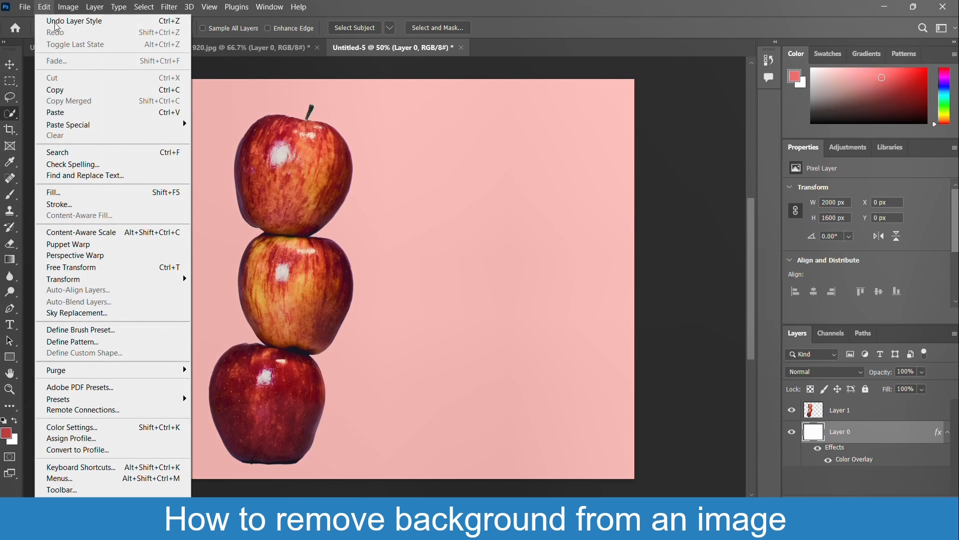
{"action": "left_click", "coordinate": [75, 112]}
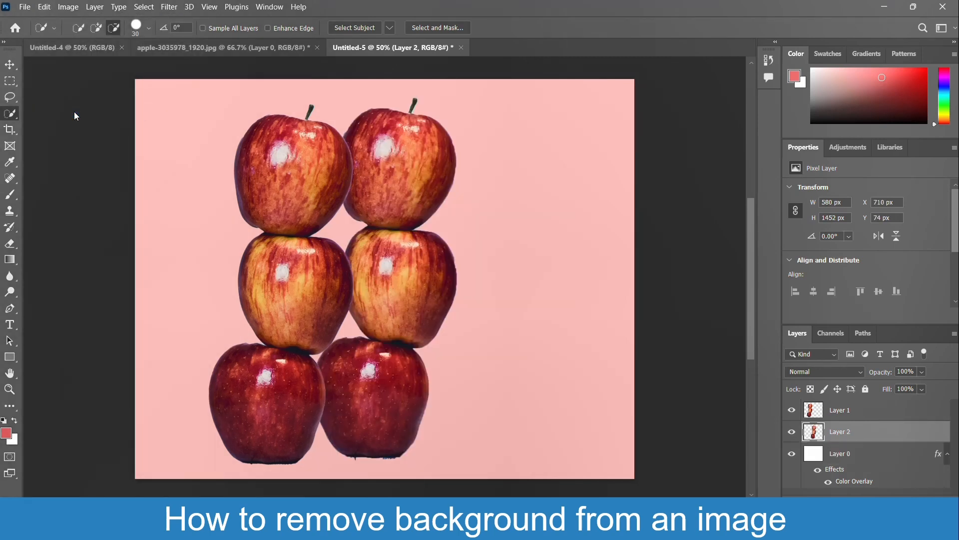
Move the pasted apples to the canvas's right side, about X 1086 px, Y 122 px, and shift the first stack farther left.
{"action": "left_click", "coordinate": [10, 65]}
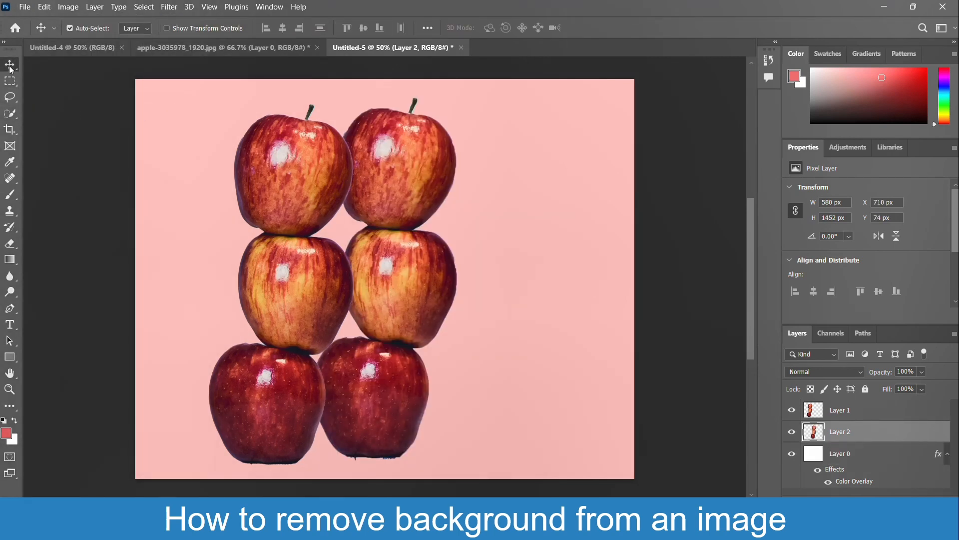
{"action": "left_click_drag", "start_coordinate": [408, 170], "coordinate": [497, 189]}
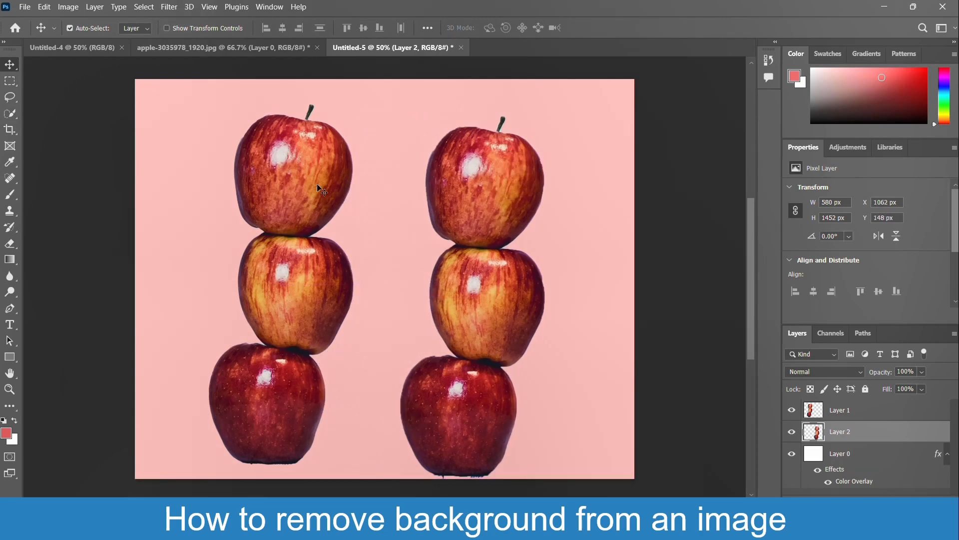
{"action": "left_click_drag", "start_coordinate": [298, 185], "coordinate": [260, 180]}
{"action": "left_click_drag", "start_coordinate": [451, 201], "coordinate": [494, 184]}
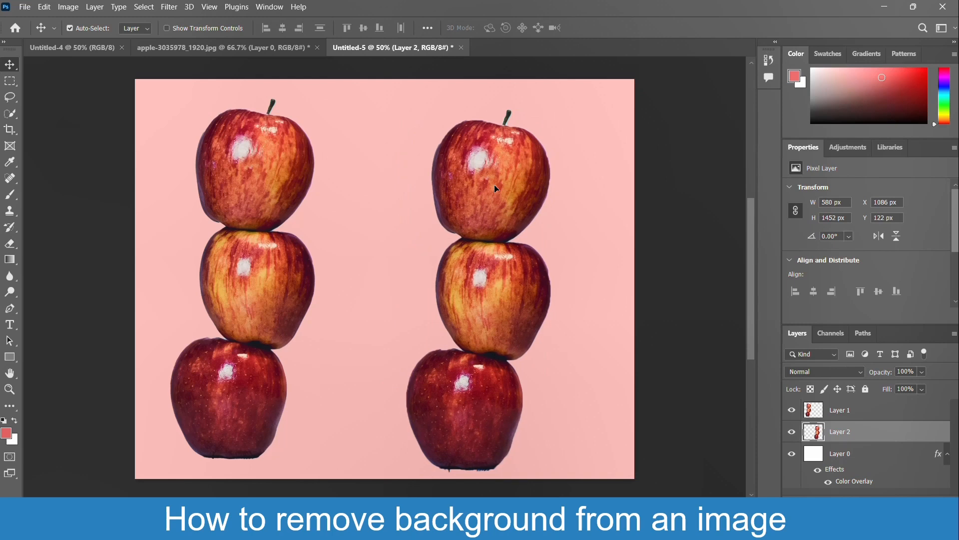